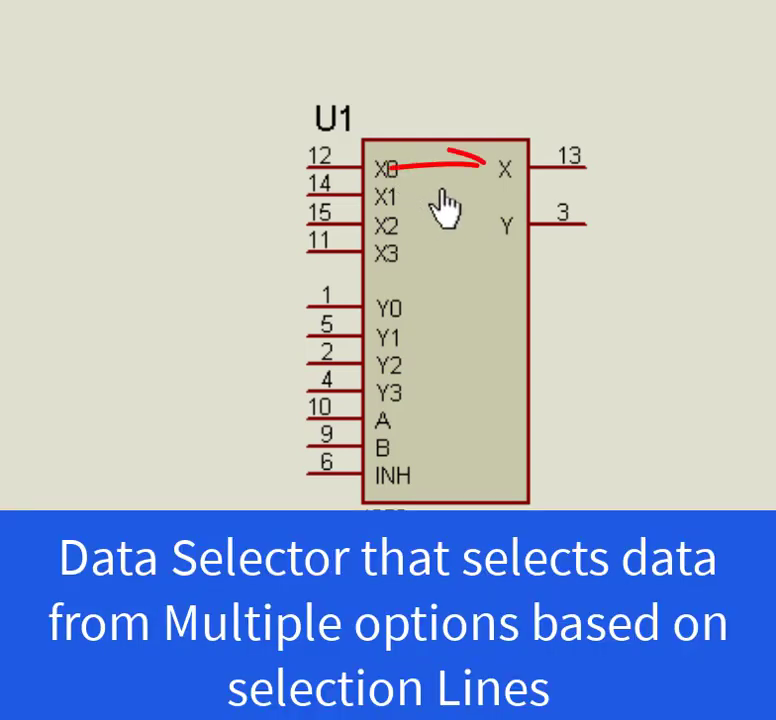
# Step: Wire the first logic-state inputs to the 4052's X0 and X1 pins
pyautogui.moveTo(405, 200); pyautogui.dragTo(436, 192)
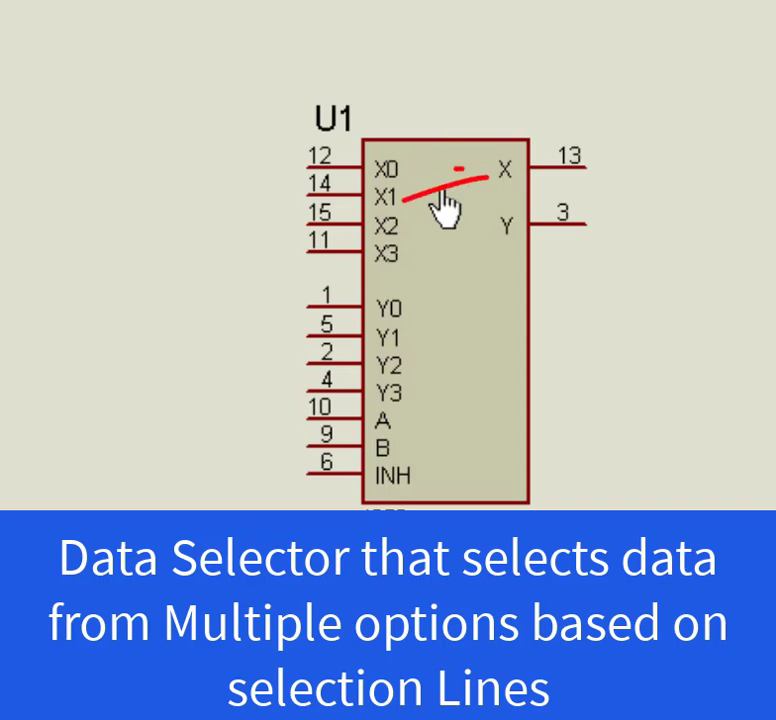
pyautogui.moveTo(405, 226); pyautogui.dragTo(441, 198)
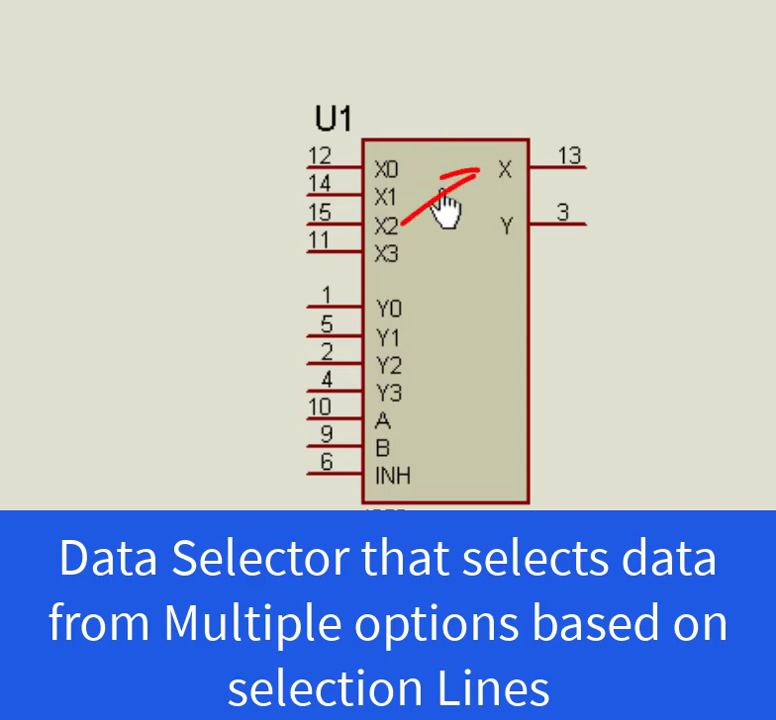
pyautogui.moveTo(410, 252); pyautogui.dragTo(456, 243)
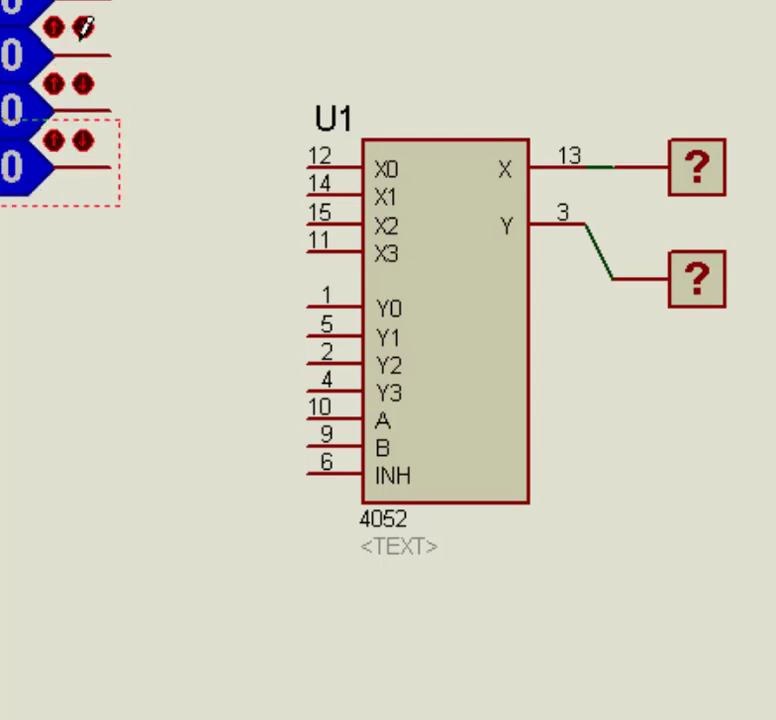
pyautogui.click(310, 163)
pyautogui.click(110, 55)
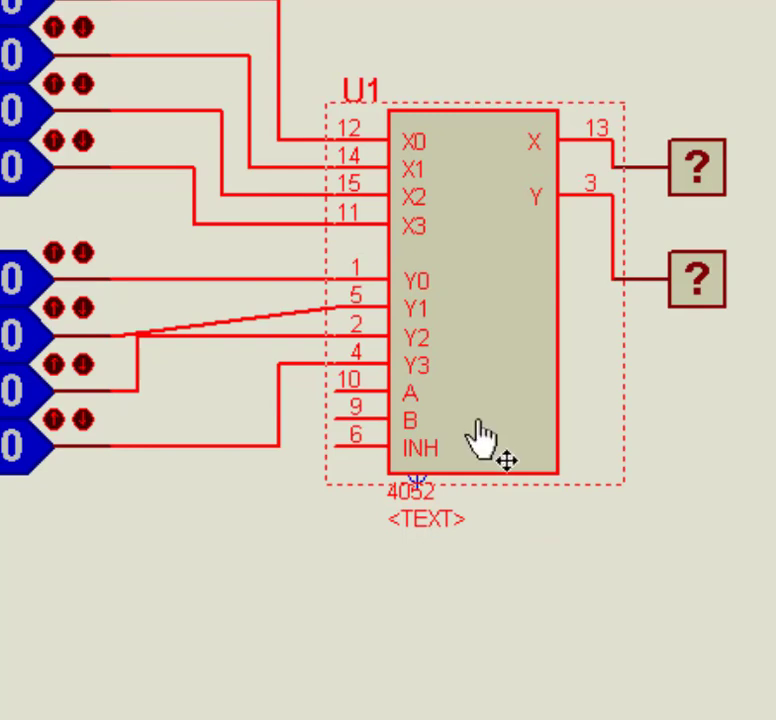
# Step: Undo the accidental chip move and begin placing a terminal below the 4052
pyautogui.click(408, 602)
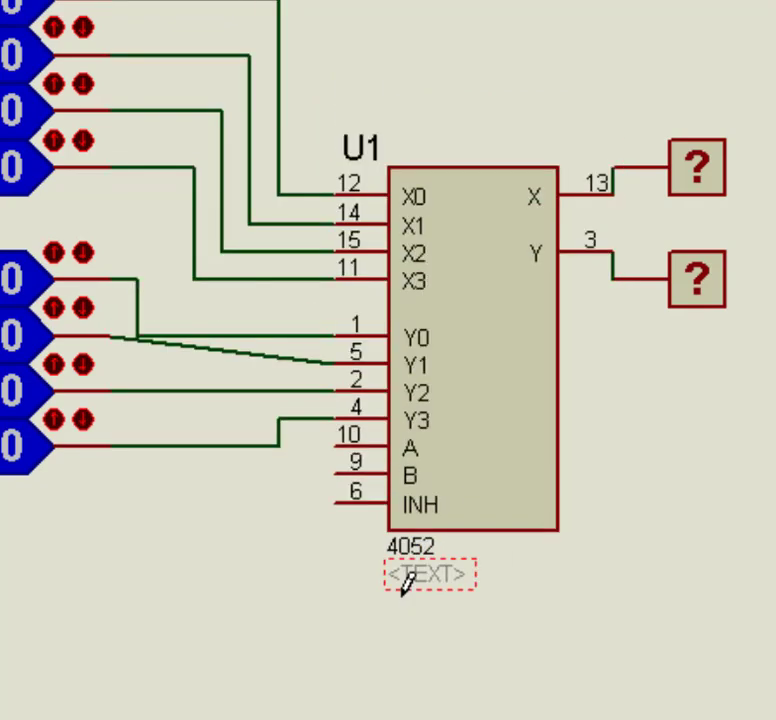
pyautogui.hotkey('ctrl', 'z')
pyautogui.click(440, 480)
pyautogui.click(200, 500)
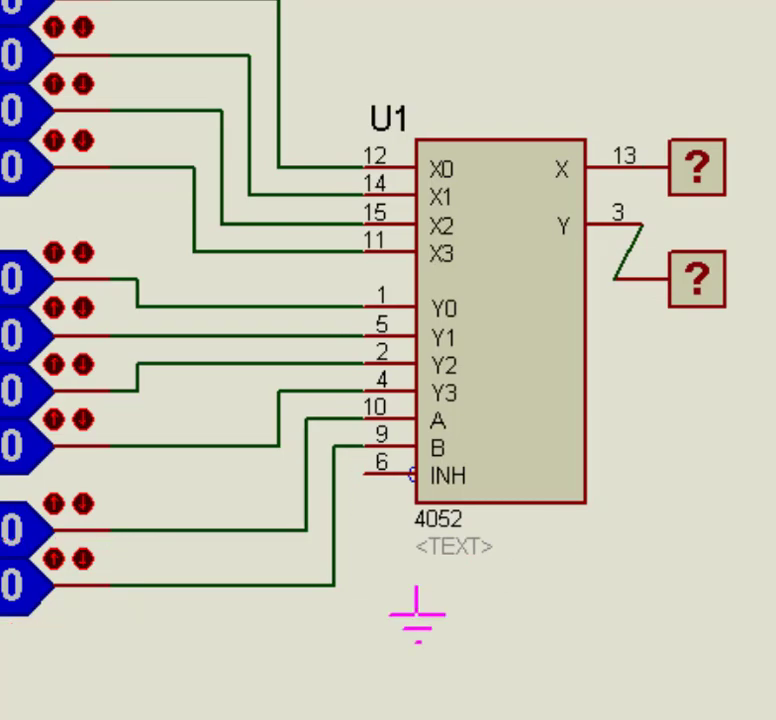
# Step: Ground the INH pin and align the X and Y output probes
pyautogui.click(364, 615)
pyautogui.click(395, 472)
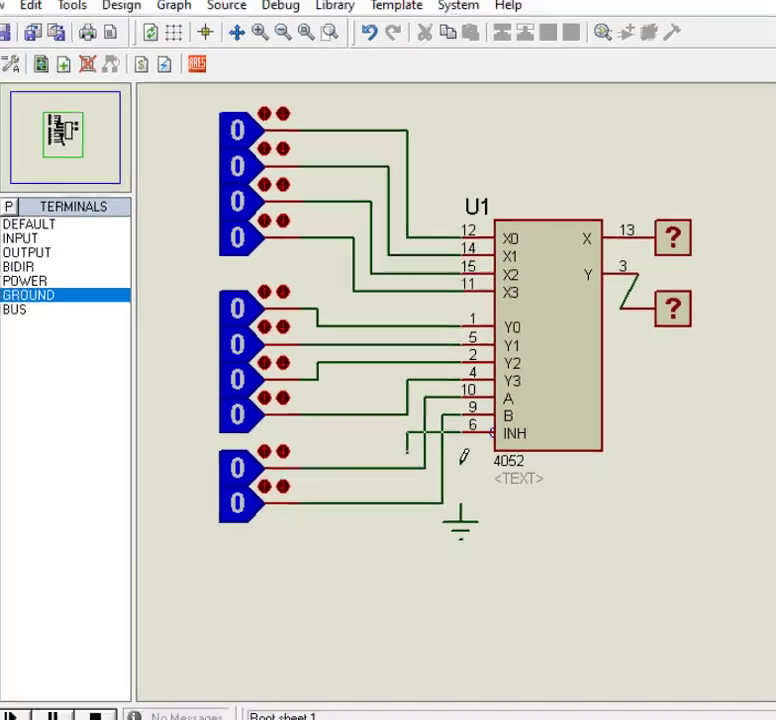
pyautogui.click(364, 600)
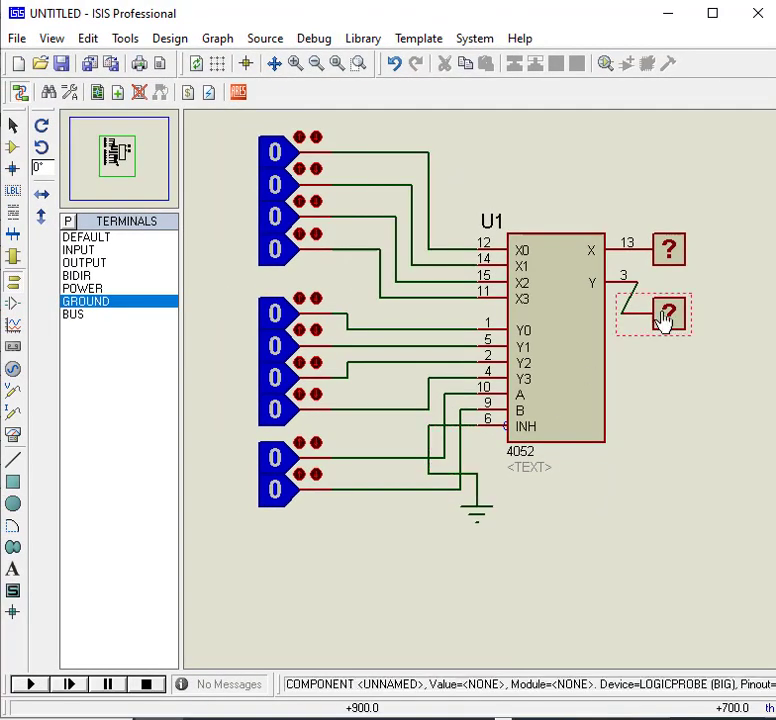
pyautogui.moveTo(668, 313); pyautogui.dragTo(701, 283)
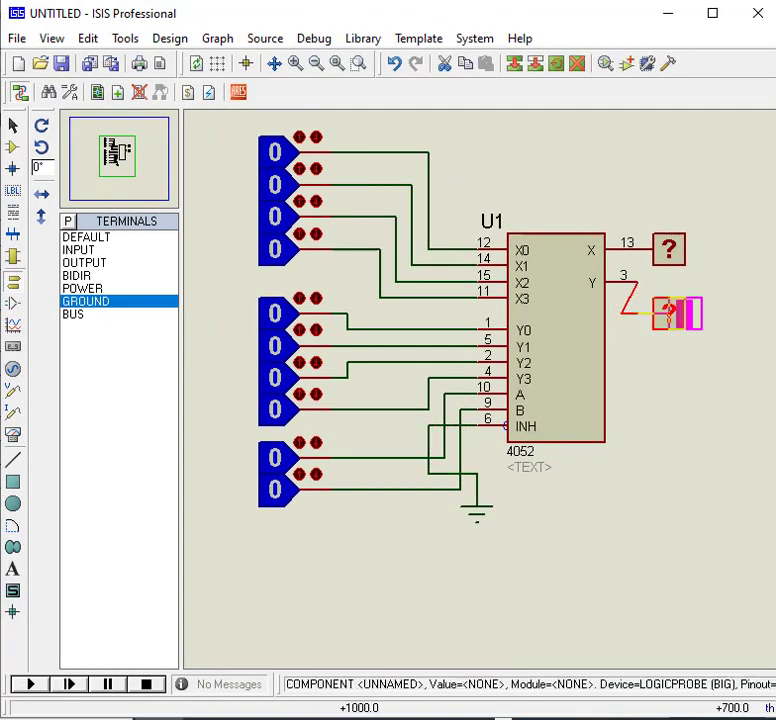
pyautogui.moveTo(668, 249); pyautogui.dragTo(701, 232)
# Step: Toggle the logic-state input feeding X0 from 0 to 1
pyautogui.click(659, 167)
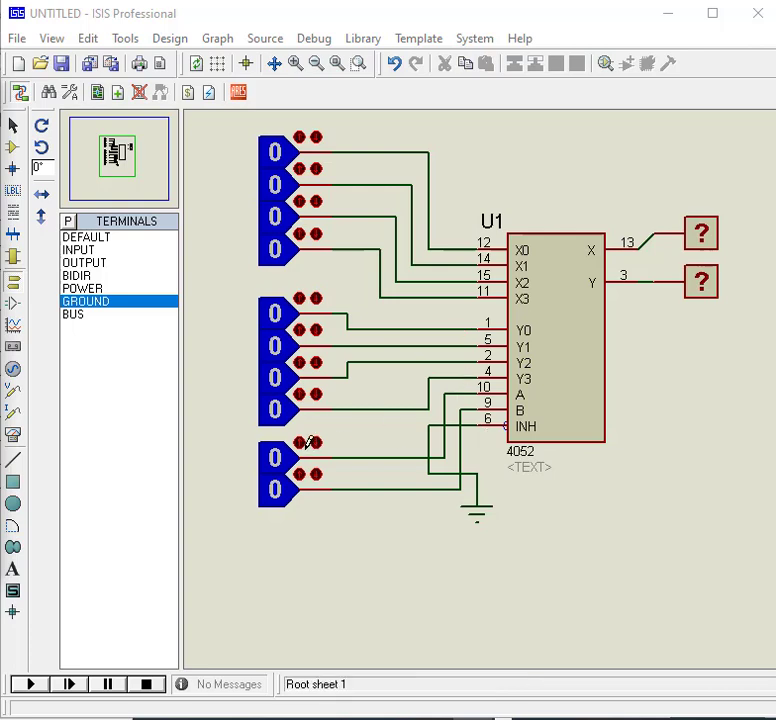
pyautogui.click(297, 140)
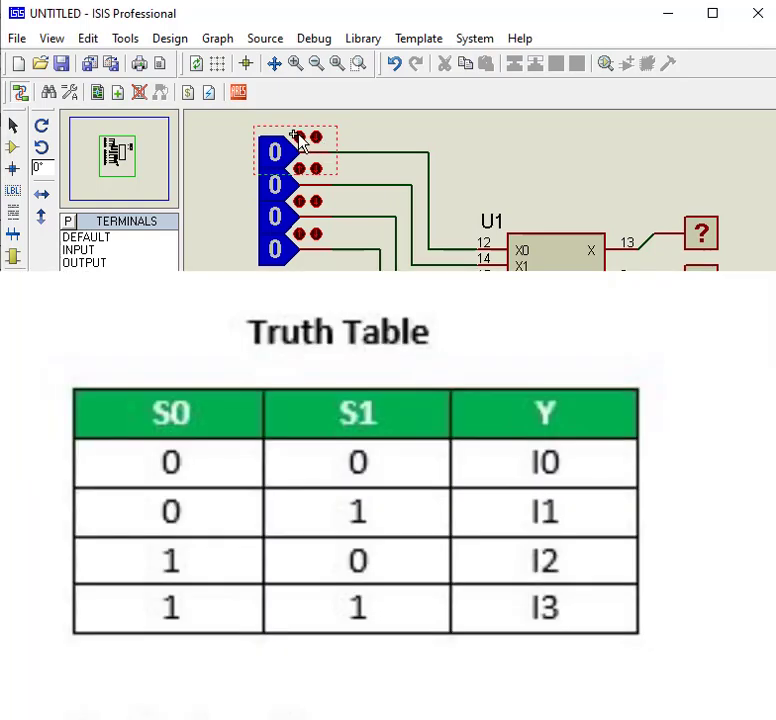
pyautogui.click(297, 140)
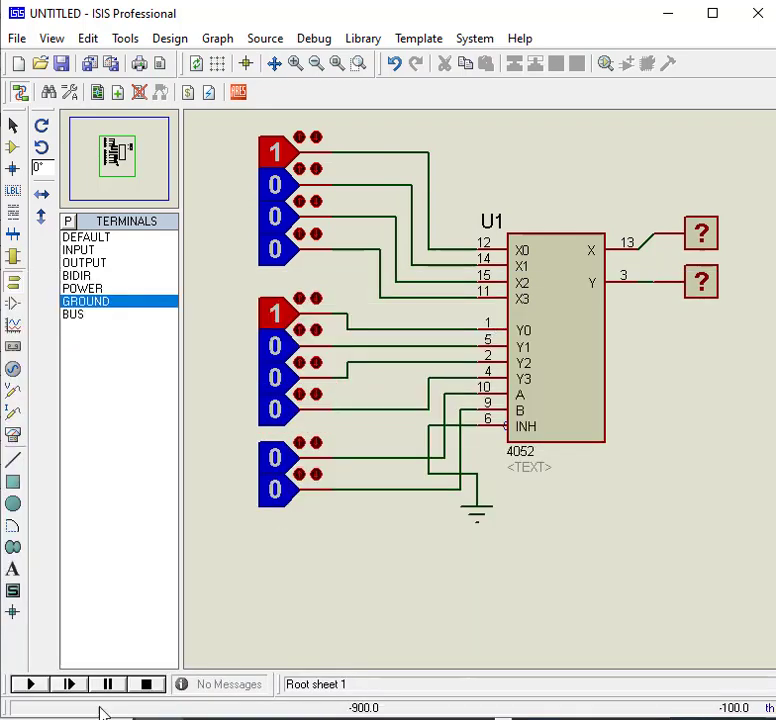
# Step: Run the simulation and test outputs by setting X2, Y2, X3, A and B to 1
pyautogui.click(29, 684)
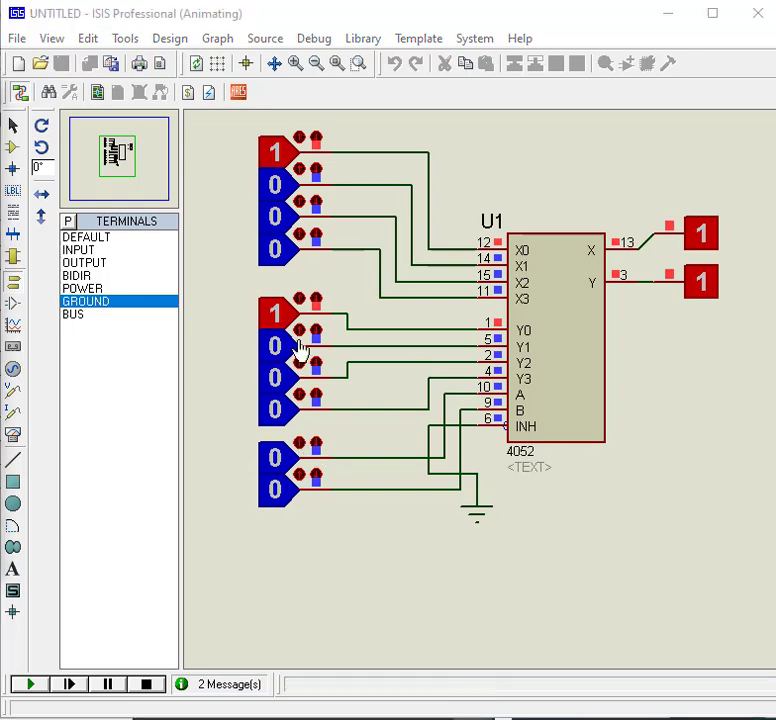
pyautogui.click(285, 380)
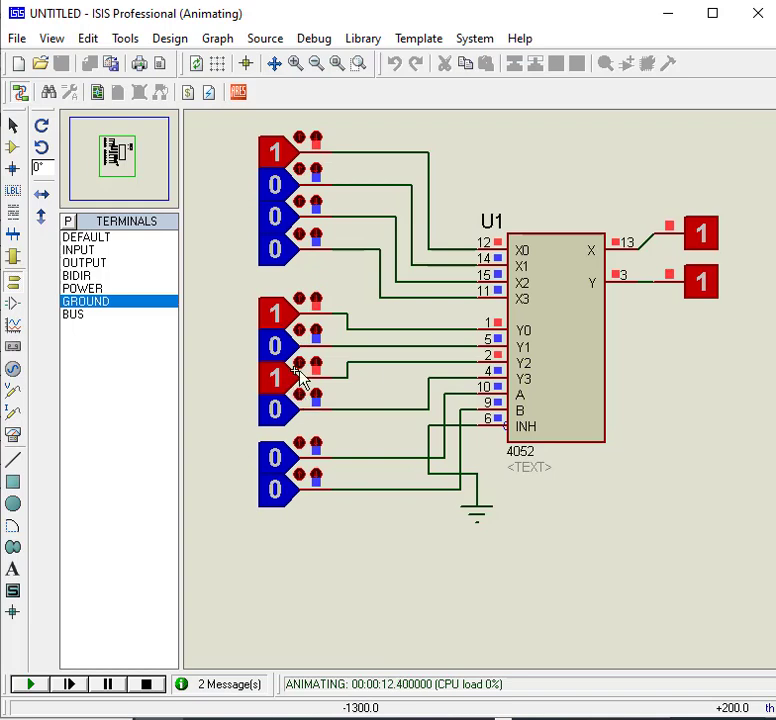
pyautogui.click(290, 203)
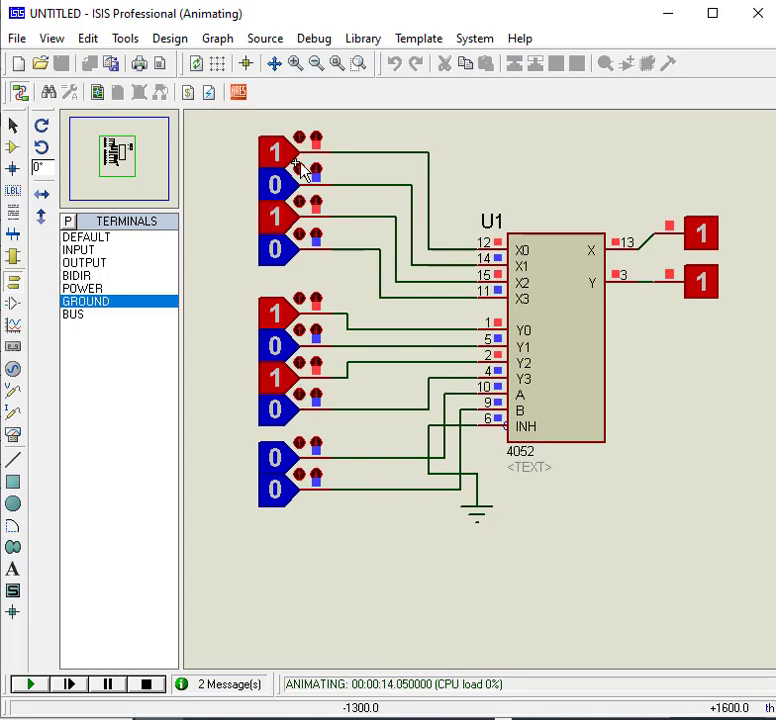
pyautogui.click(300, 448)
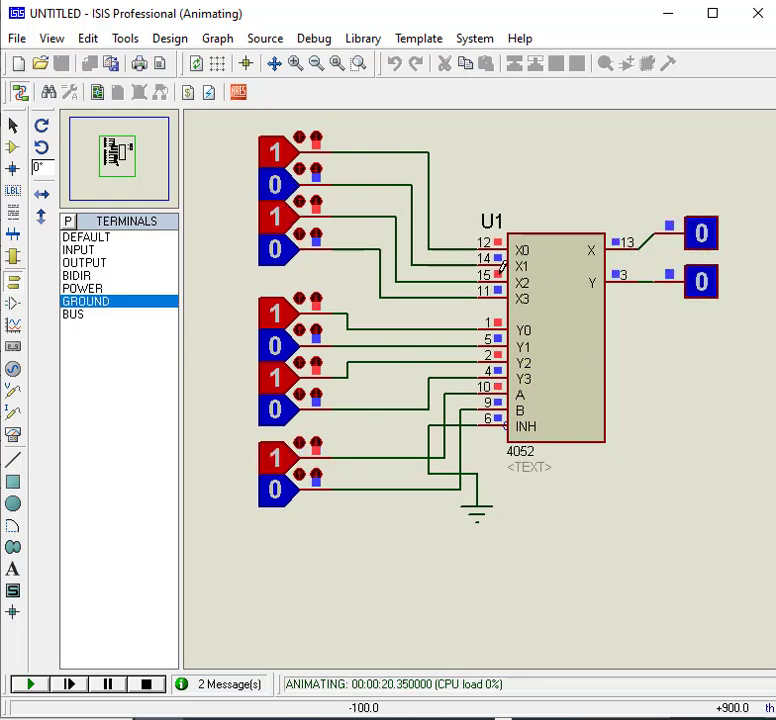
pyautogui.click(303, 478)
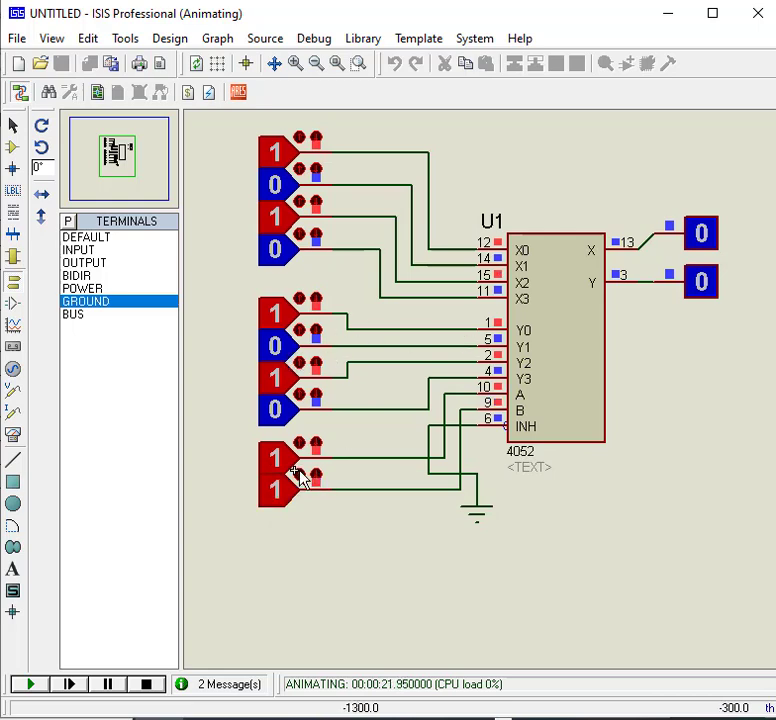
pyautogui.click(300, 240)
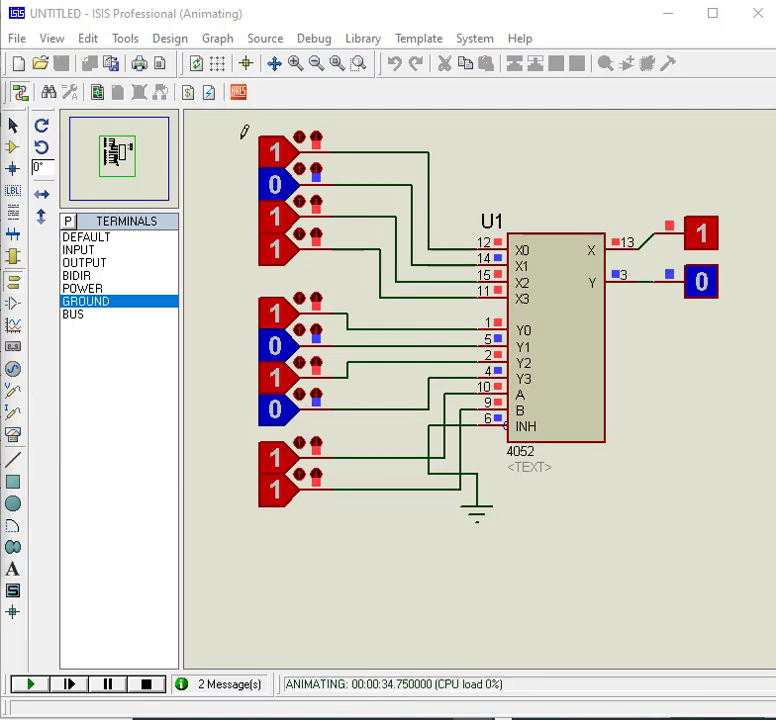
pyautogui.rightClick(279, 161)
# Step: Delete the last remaining logic-state input from the sheet
pyautogui.click(345, 208)
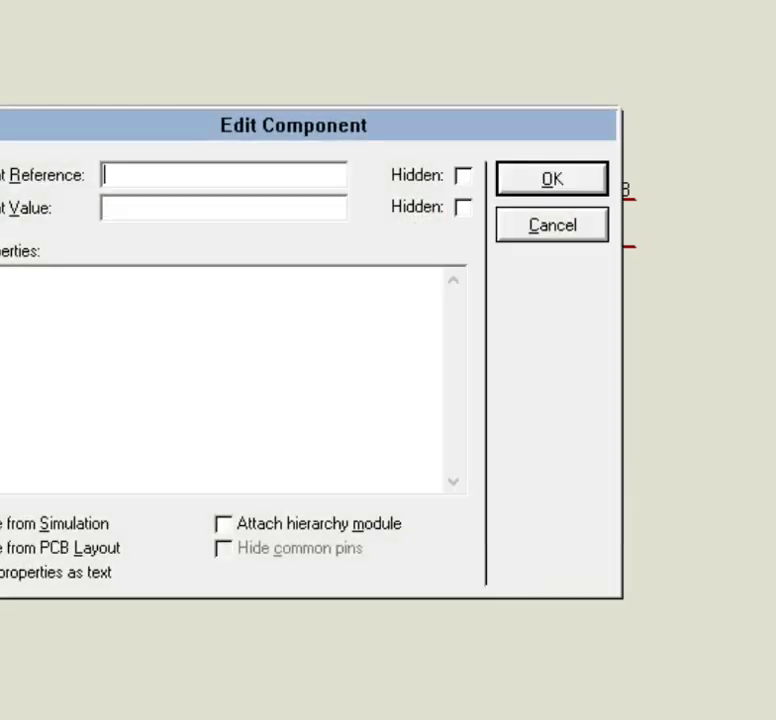
# Step: Confirm the terminal's properties and copy it to the clipboard for pasting
pyautogui.click(552, 178)
pyautogui.rightClick(145, 200)
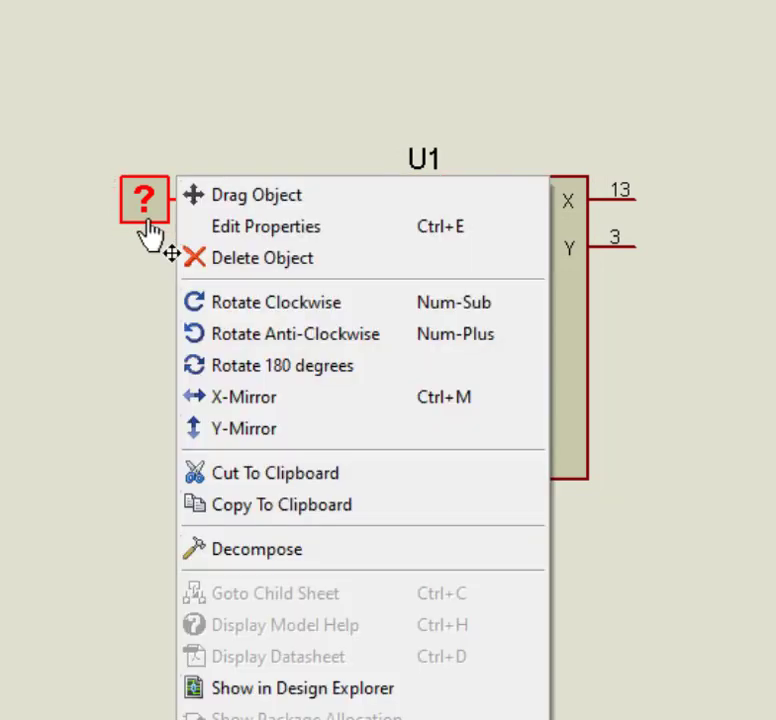
pyautogui.click(260, 504)
pyautogui.rightClick(151, 400)
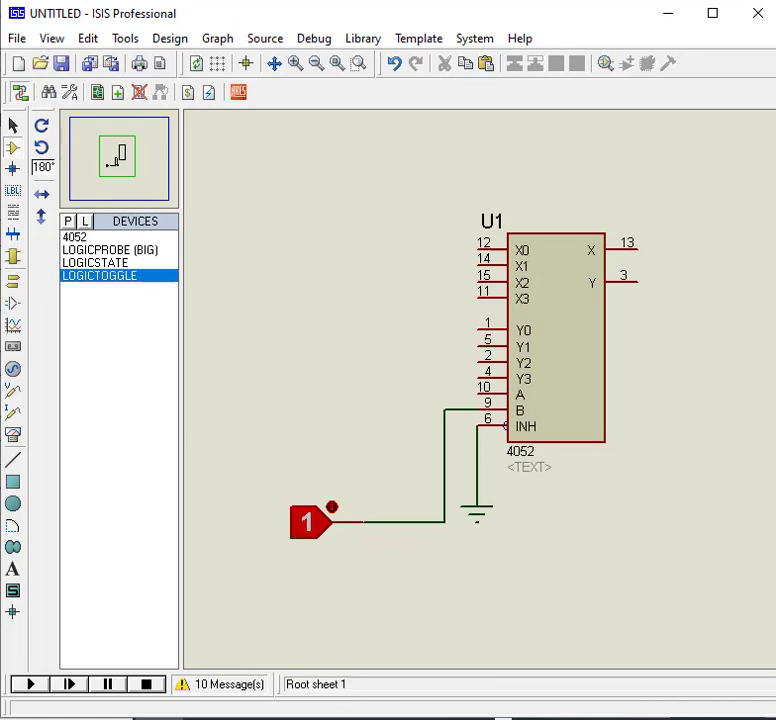
# Step: Place a second LOGICTOGGLE at 0° rotation and wire it to input A of U1
pyautogui.click(41, 147)
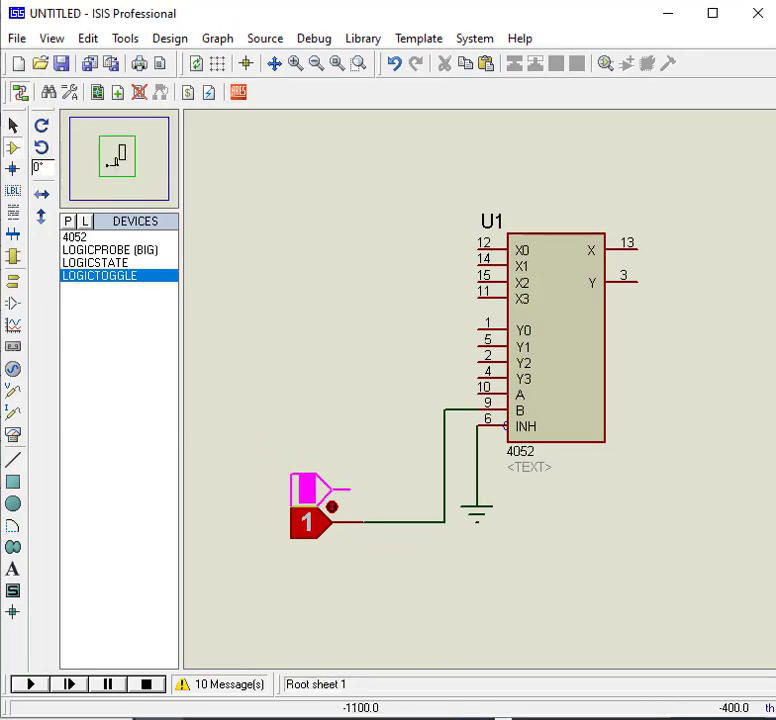
pyautogui.click(315, 472)
pyautogui.click(363, 472)
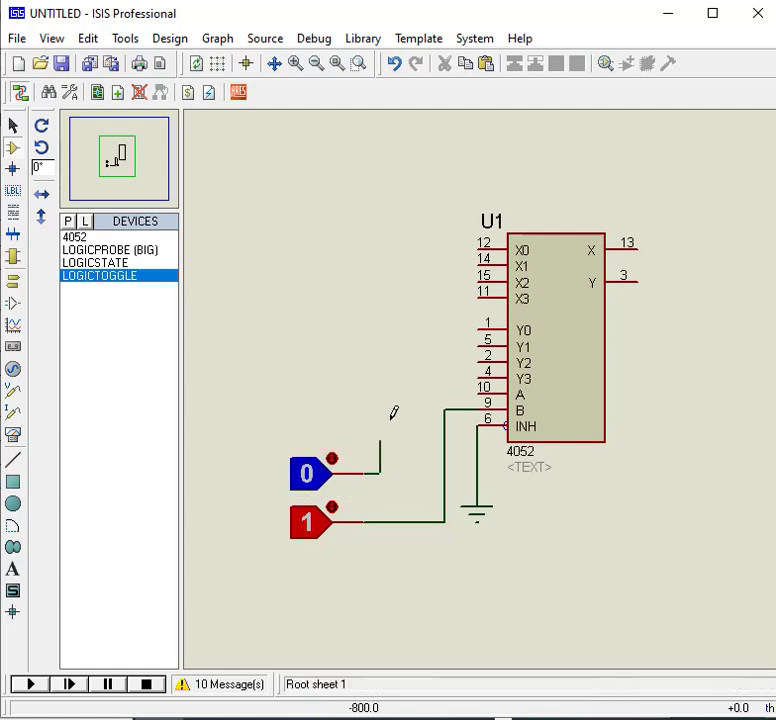
pyautogui.click(480, 395)
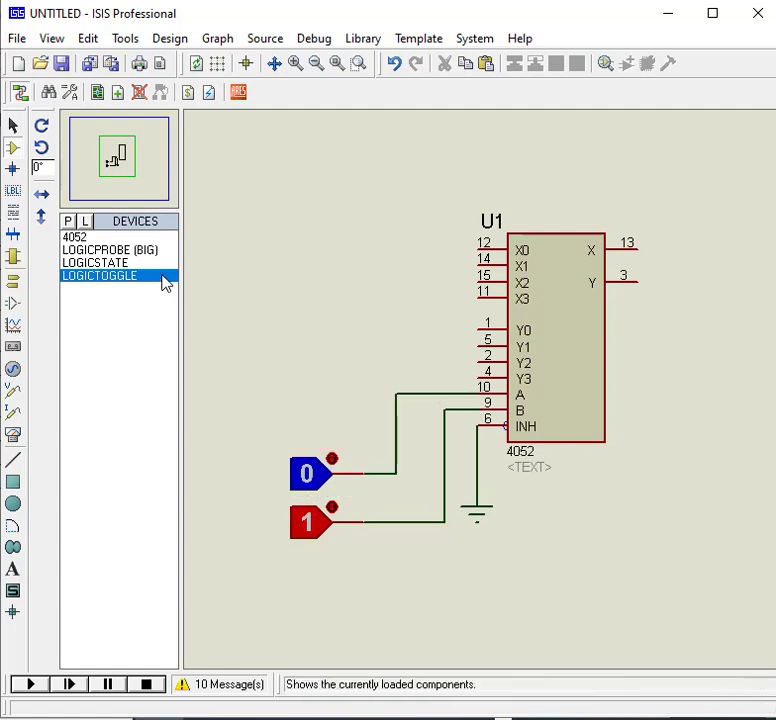
# Step: Place four DC generators in a column left of U1
pyautogui.click(13, 302)
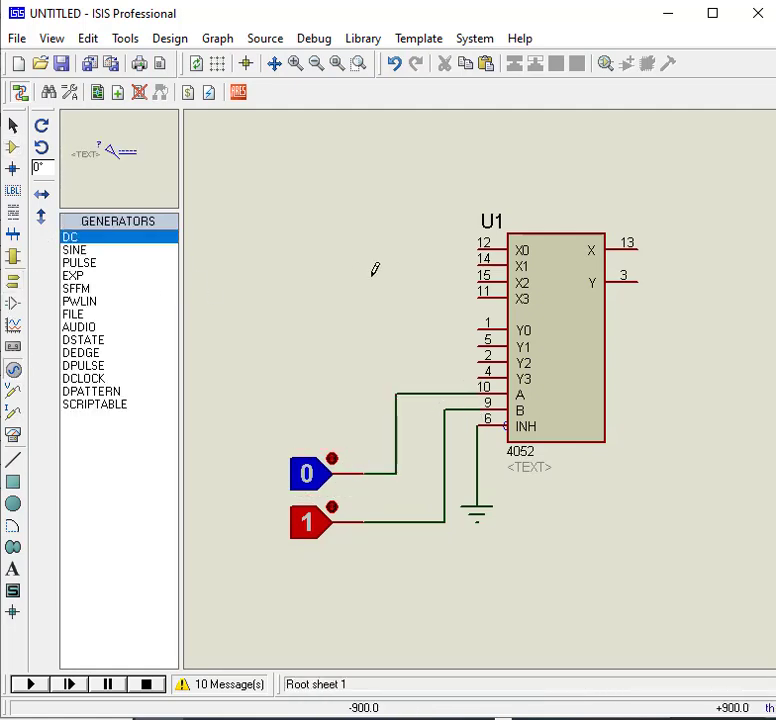
pyautogui.click(350, 218)
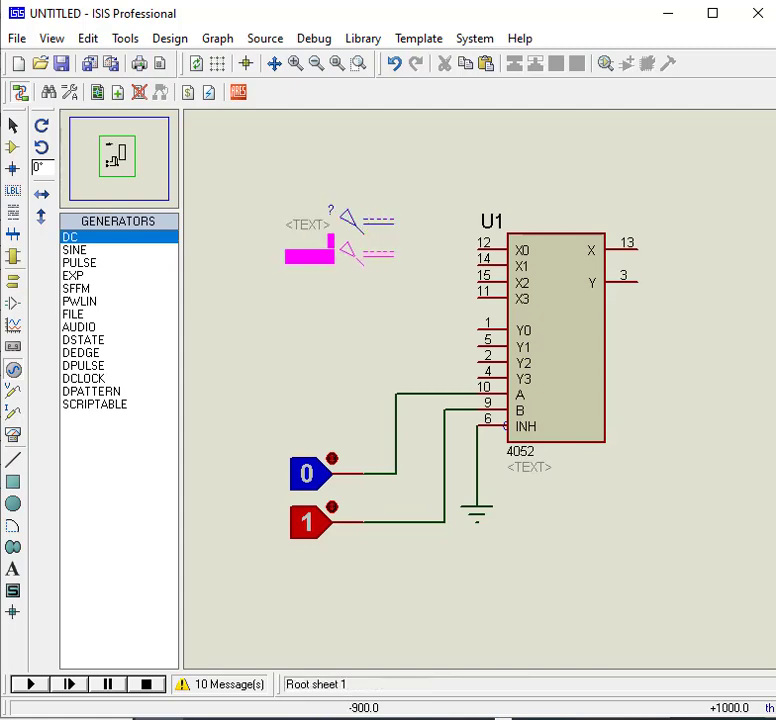
pyautogui.click(318, 268)
pyautogui.click(302, 318)
pyautogui.click(286, 366)
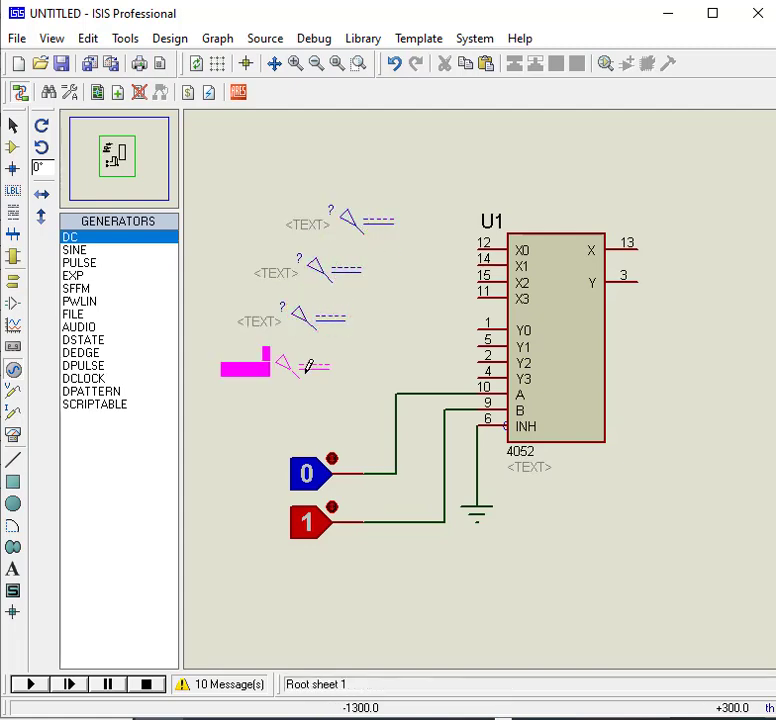
# Step: Wire the four DC generators to U1 inputs X0, X1, X2 and X3
pyautogui.click(378, 220)
pyautogui.click(478, 244)
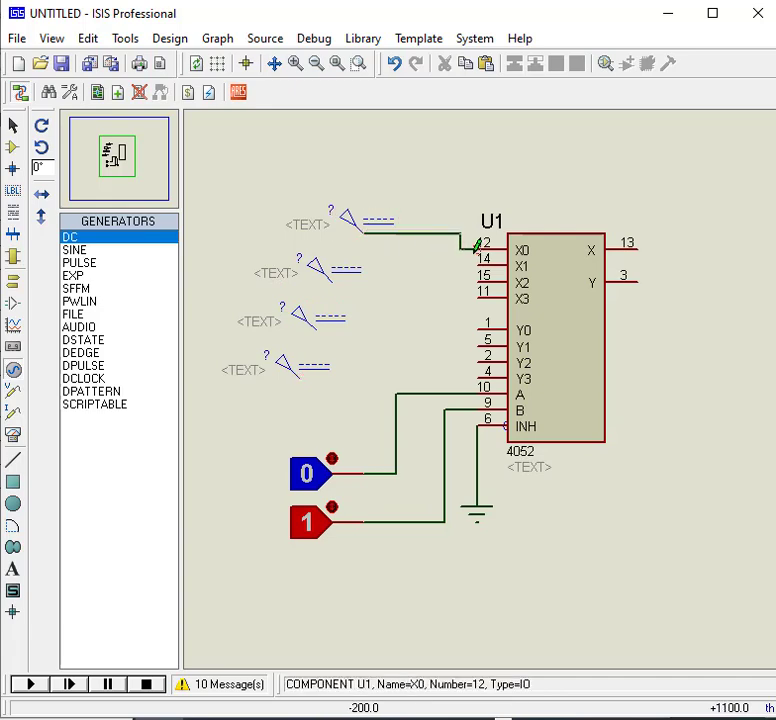
pyautogui.click(365, 271)
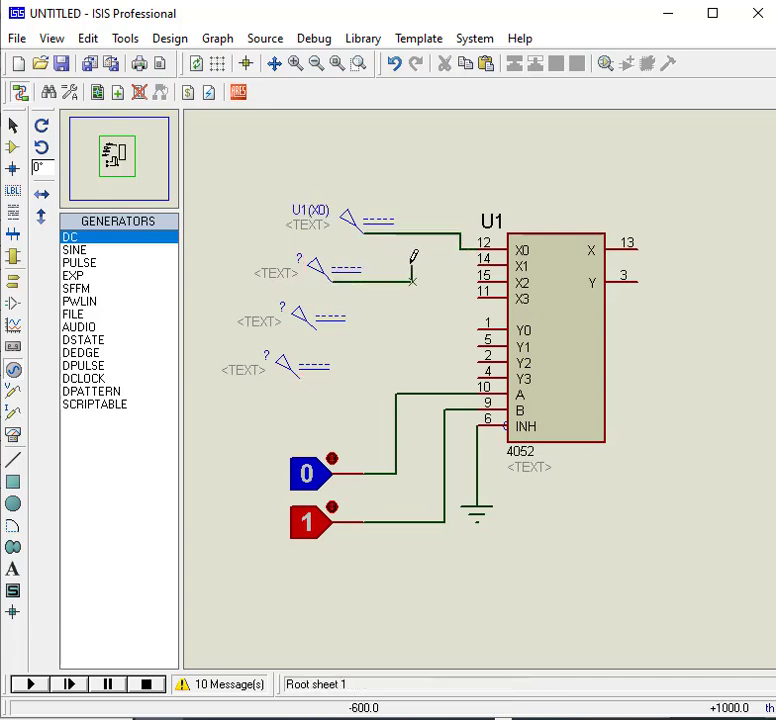
pyautogui.click(478, 260)
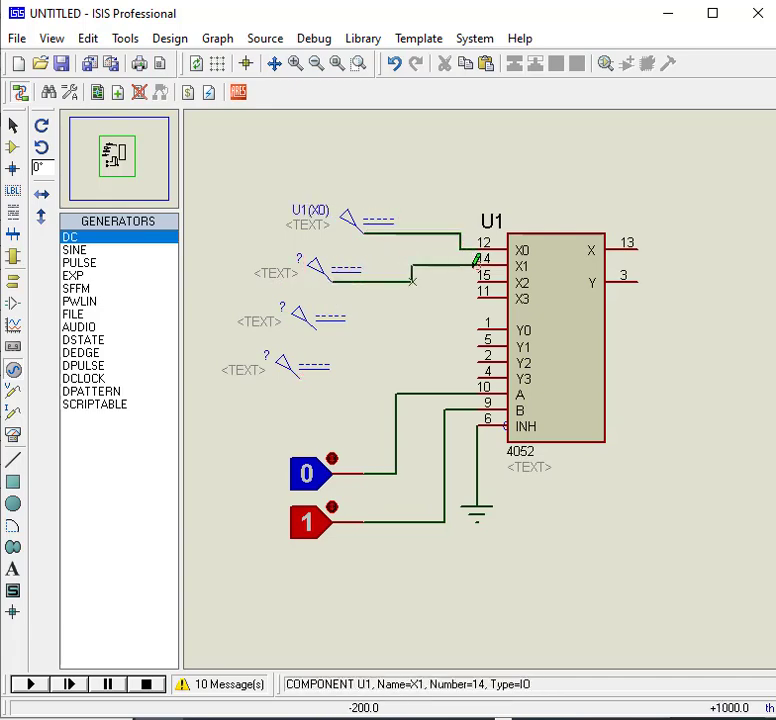
pyautogui.click(345, 320)
pyautogui.click(478, 276)
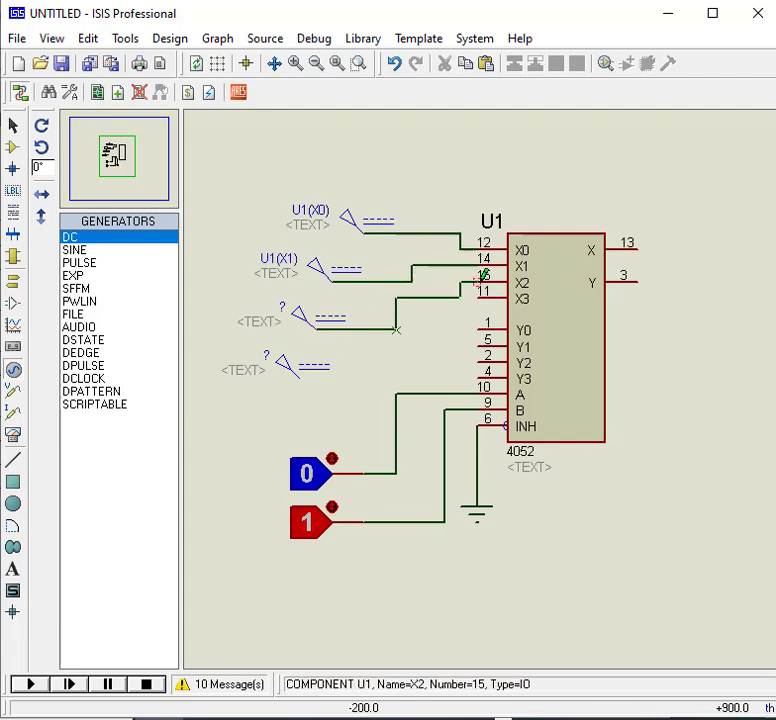
pyautogui.click(330, 368)
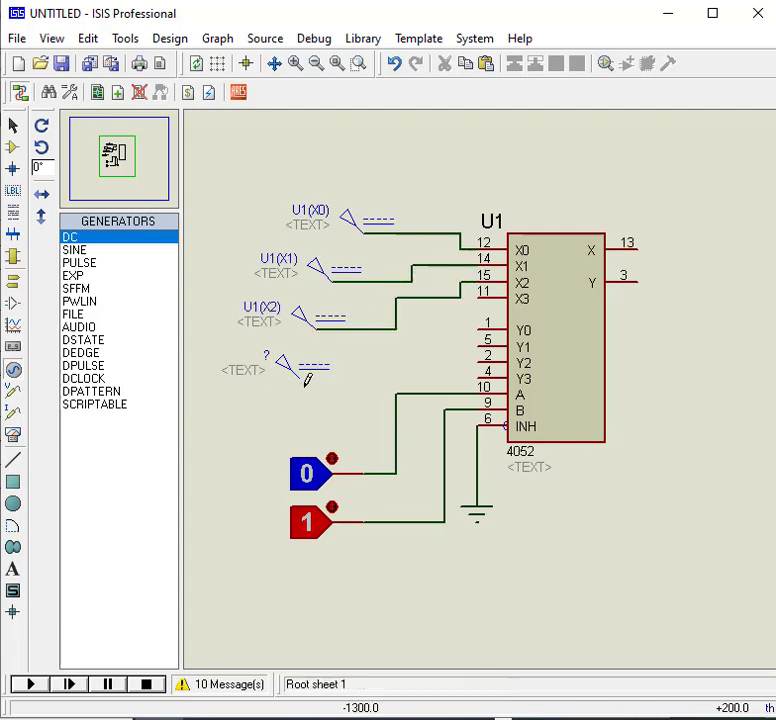
pyautogui.click(472, 298)
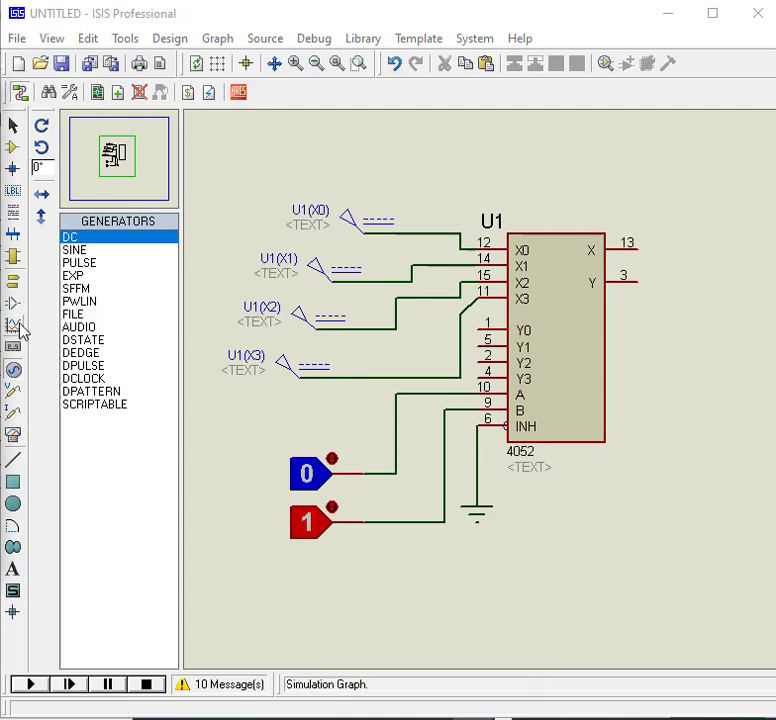
# Step: Place a DC voltmeter right of U1 with output X on its positive input
pyautogui.click(13, 434)
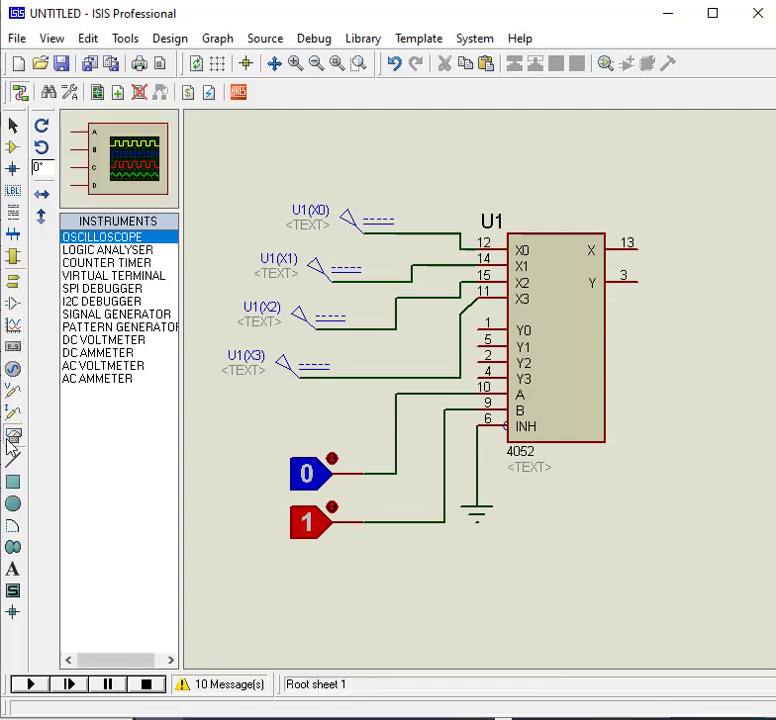
pyautogui.click(104, 340)
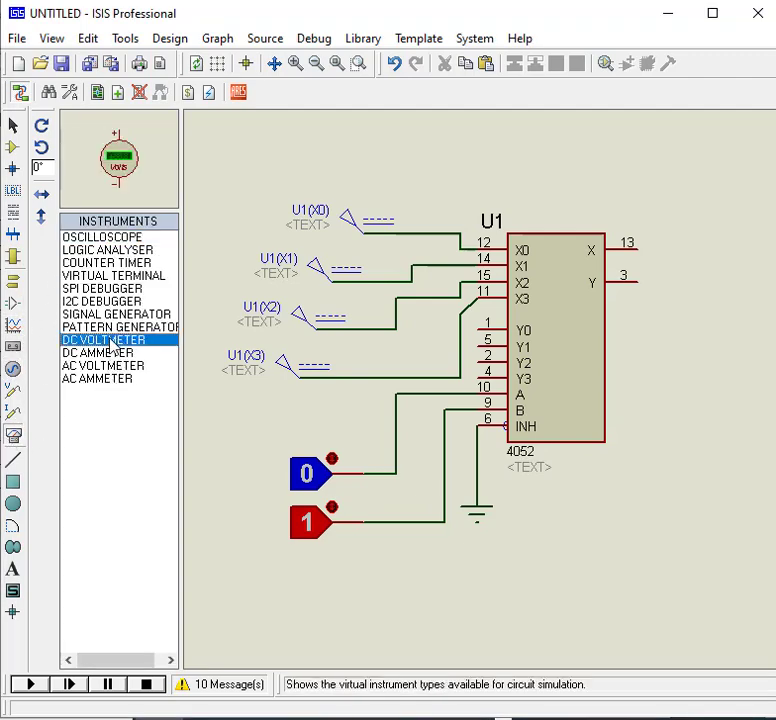
pyautogui.click(686, 312)
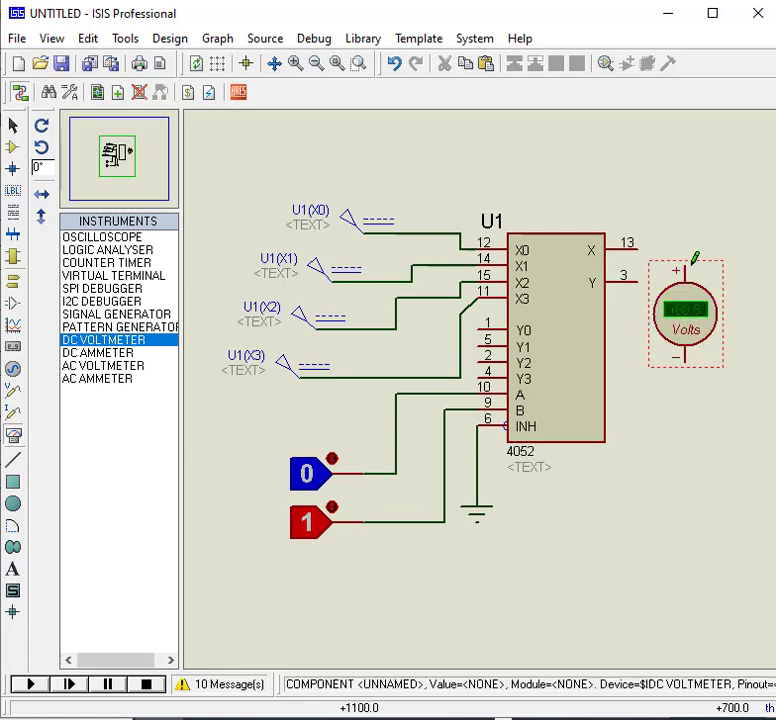
pyautogui.click(684, 268)
pyautogui.click(644, 250)
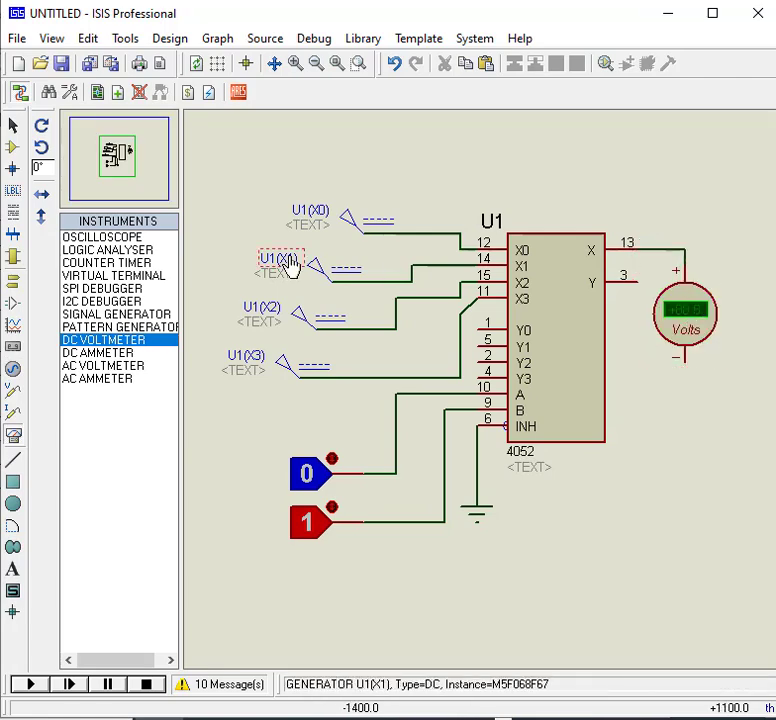
# Step: Ground the voltmeter's negative terminal
pyautogui.click(13, 280)
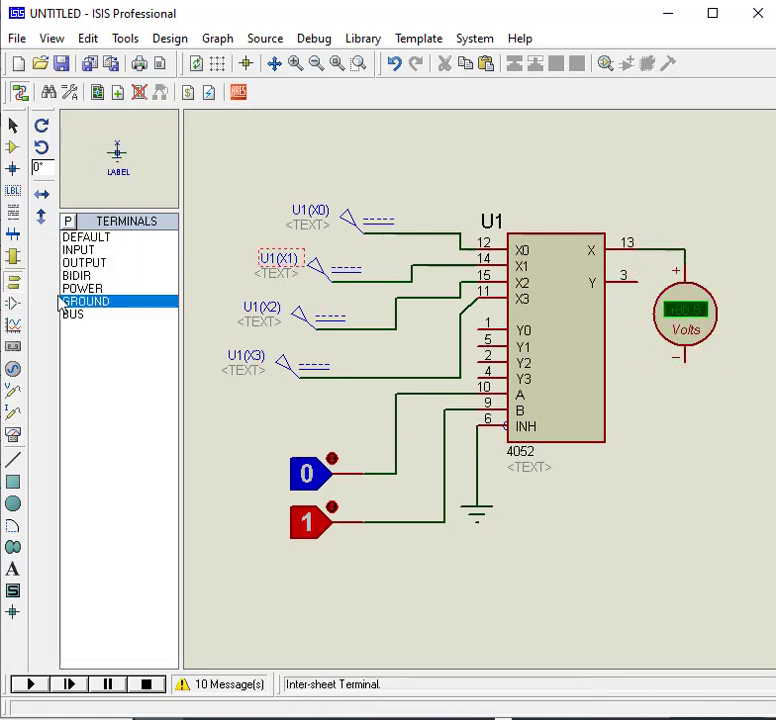
pyautogui.click(686, 395)
pyautogui.click(686, 358)
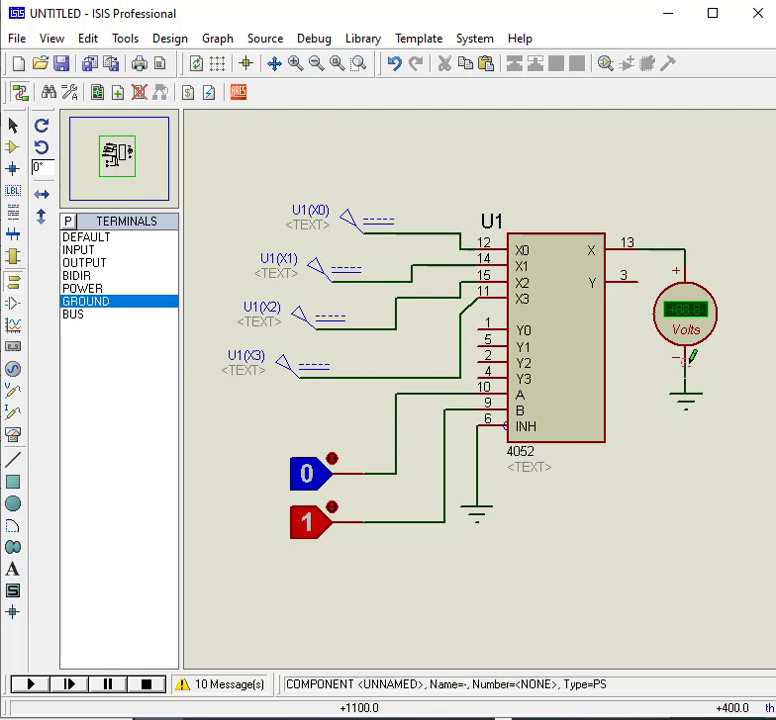
# Step: Set the X0 and X1 generators to 1.2 V and 2.3 V, named by voltage
pyautogui.doubleClick(378, 232)
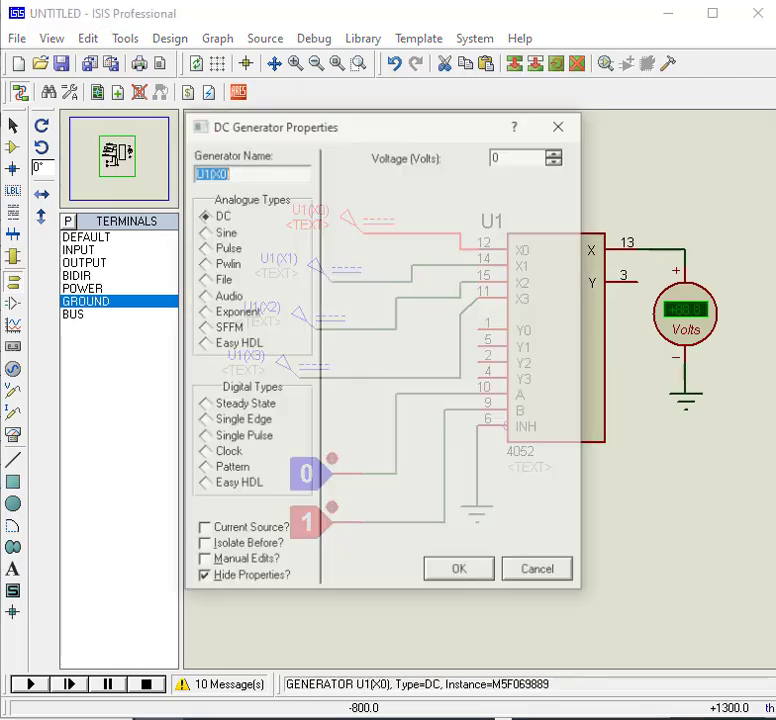
pyautogui.click(511, 158)
pyautogui.write('1.2')
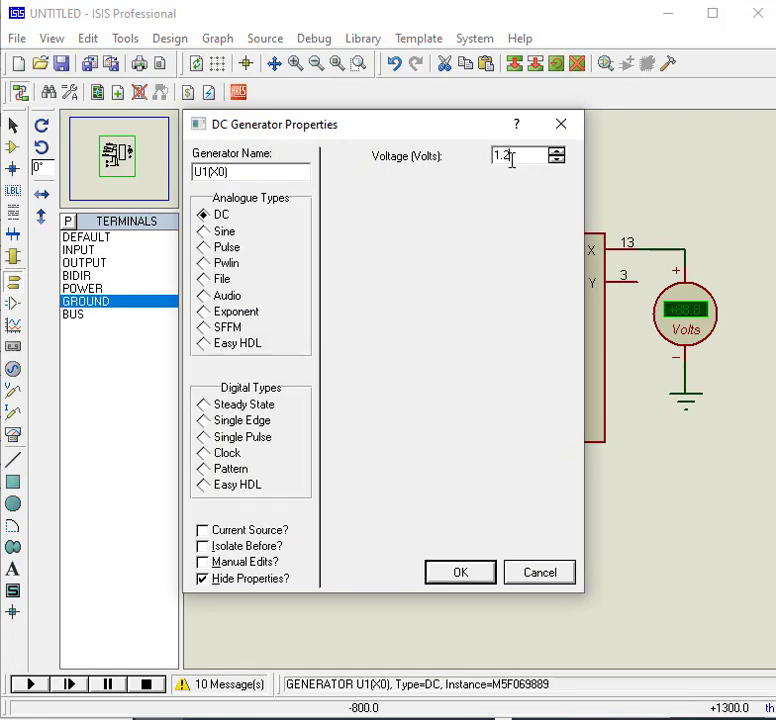
pyautogui.press('Return')
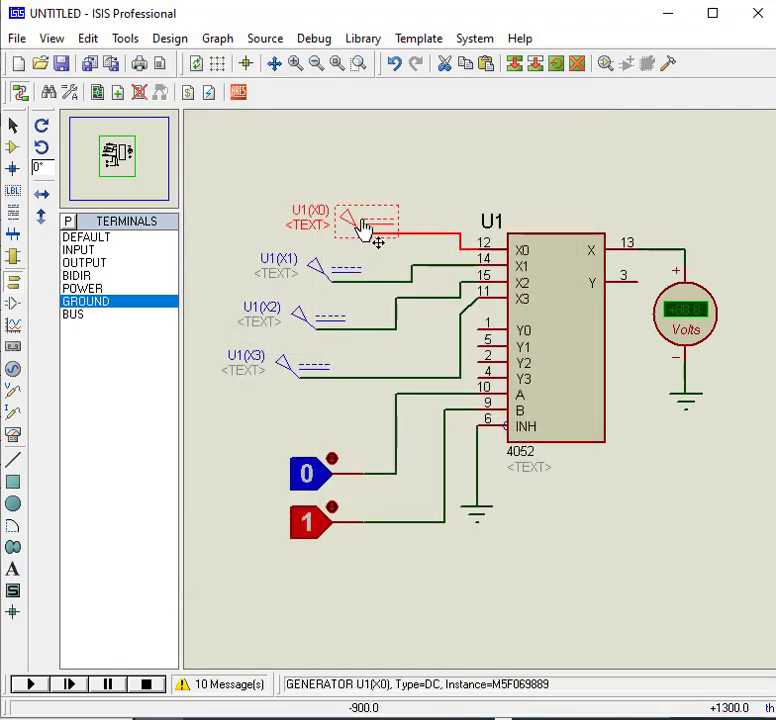
pyautogui.doubleClick(370, 222)
pyautogui.write('1.2')
pyautogui.press('Return')
pyautogui.doubleClick(345, 270)
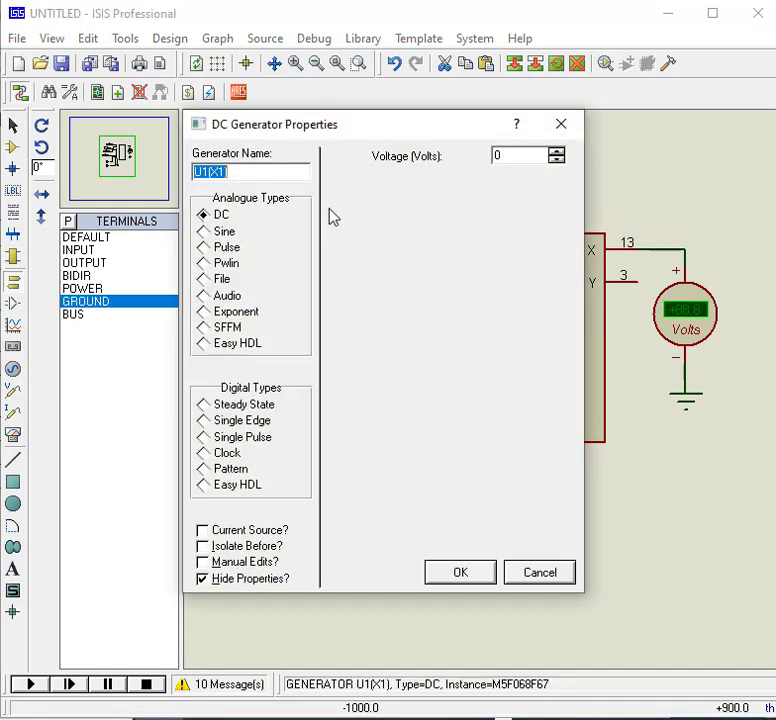
pyautogui.click(500, 157)
pyautogui.write('.3')
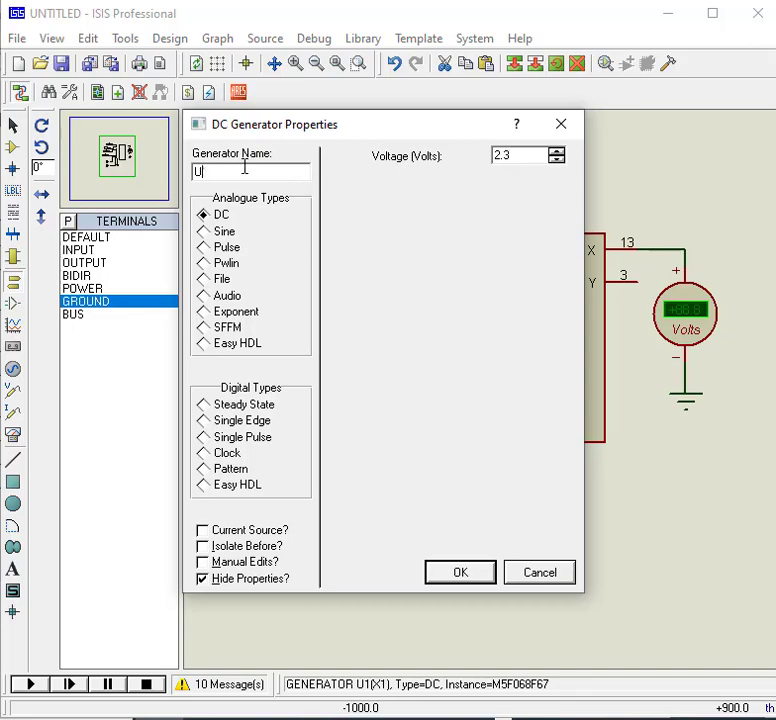
pyautogui.write('2.3')
pyautogui.press('Return')
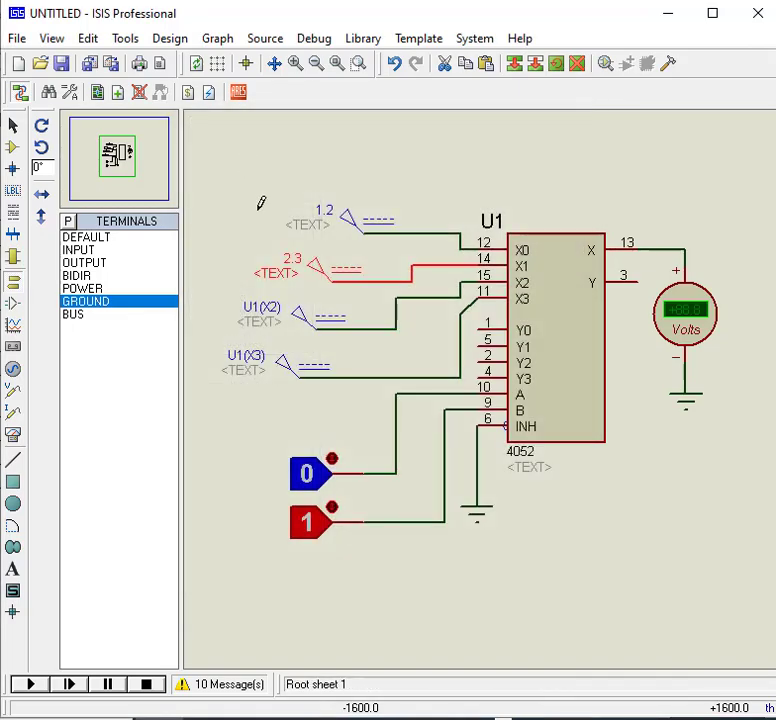
# Step: Set the X2 and X3 generators to 3.5 V and 4.5 V, named by voltage
pyautogui.doubleClick(320, 318)
pyautogui.click(523, 157)
pyautogui.write('3.5')
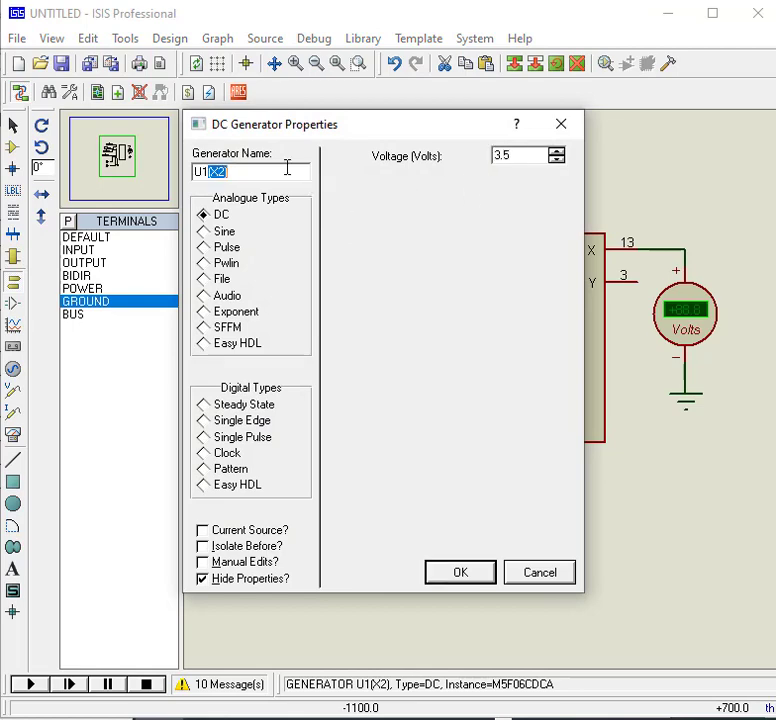
pyautogui.press('BackSpace')
pyautogui.press('BackSpace')
pyautogui.press('BackSpace')
pyautogui.write('3')
pyautogui.press('Return')
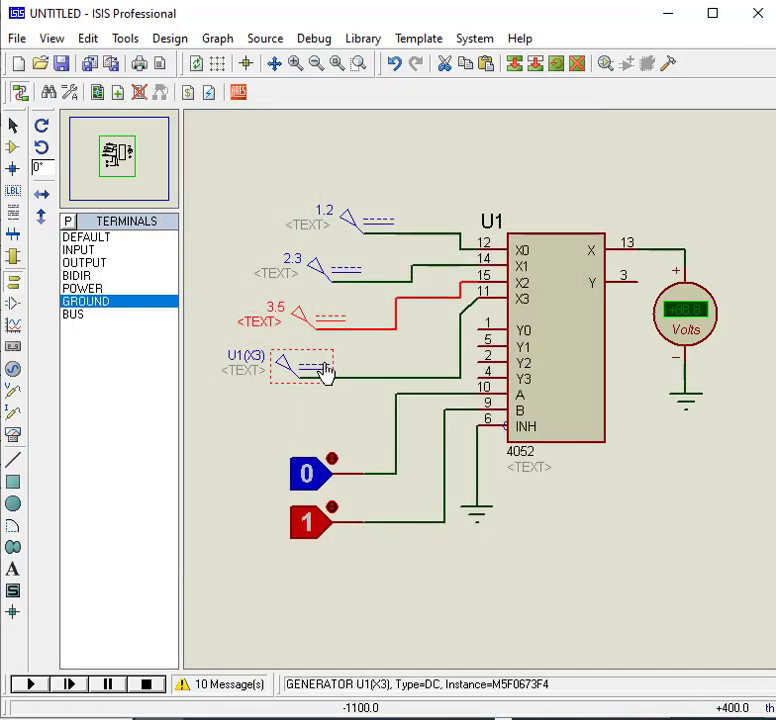
pyautogui.doubleClick(300, 365)
pyautogui.press('BackSpace')
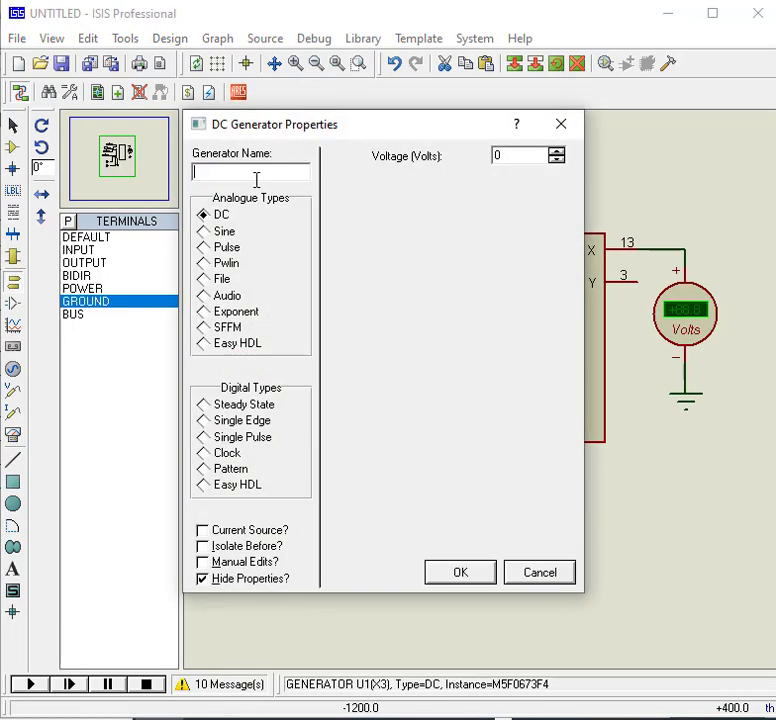
pyautogui.write('4.5')
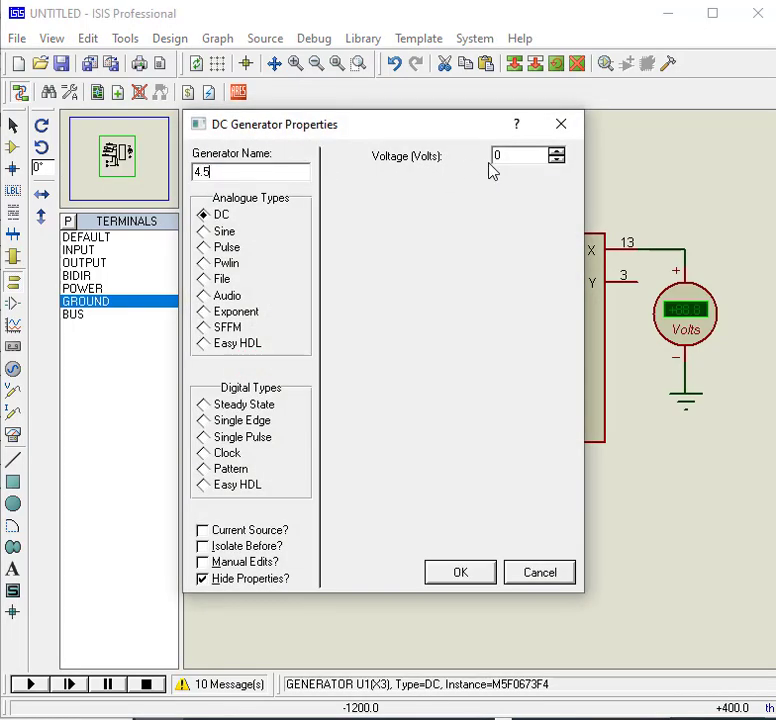
pyautogui.click(512, 156)
pyautogui.write('5')
pyautogui.press('Return')
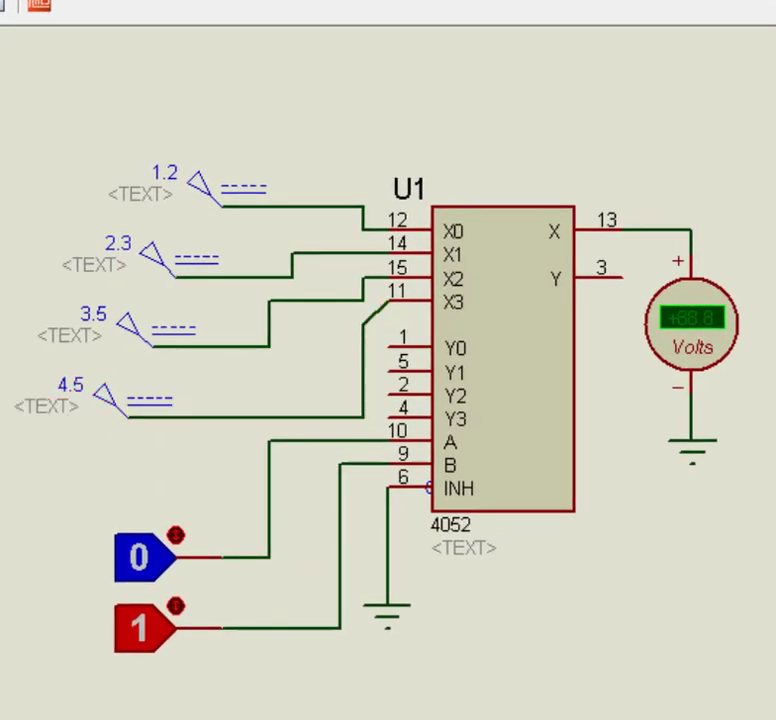
# Step: Start the simulation and toggle select B between 0 and 1 to switch the measured source
pyautogui.press('F12')
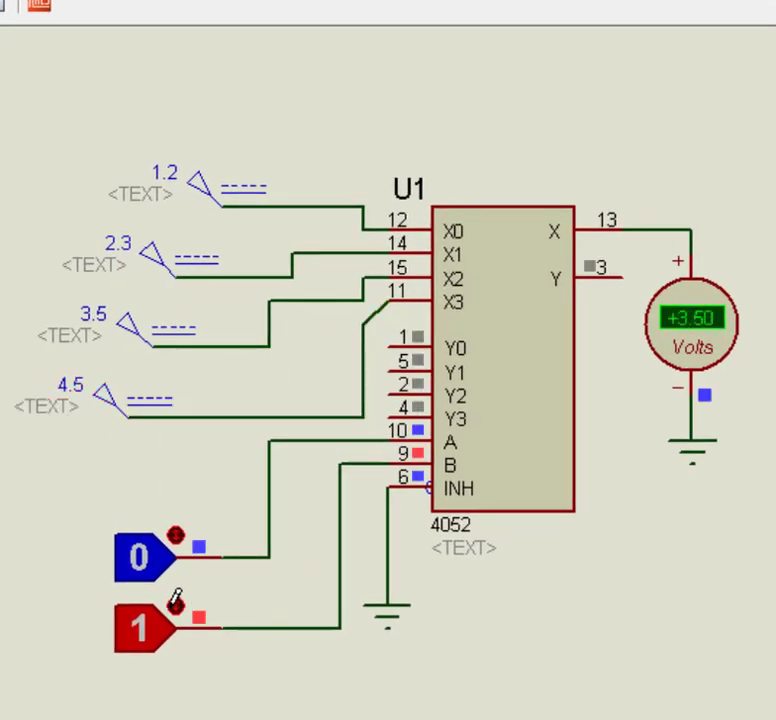
pyautogui.click(145, 626)
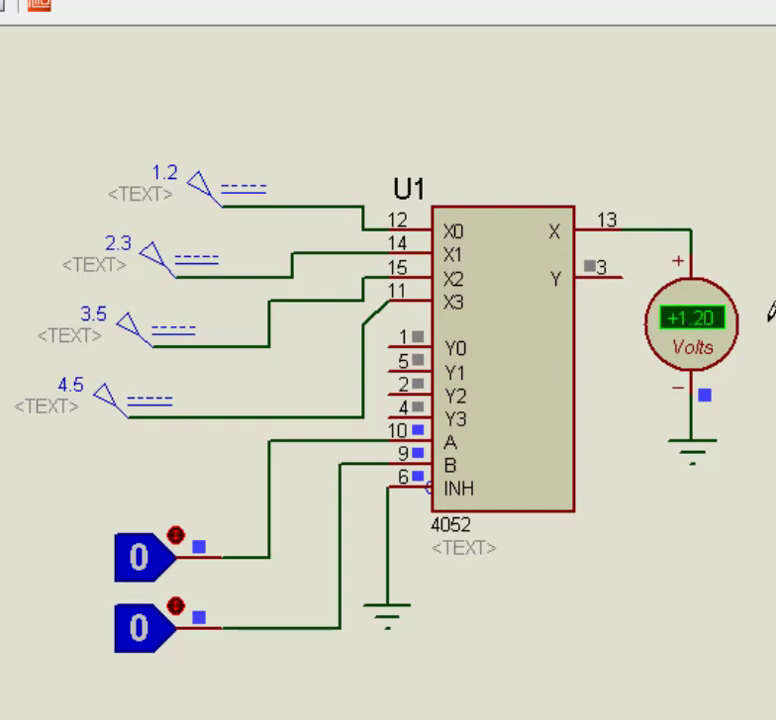
pyautogui.click(178, 602)
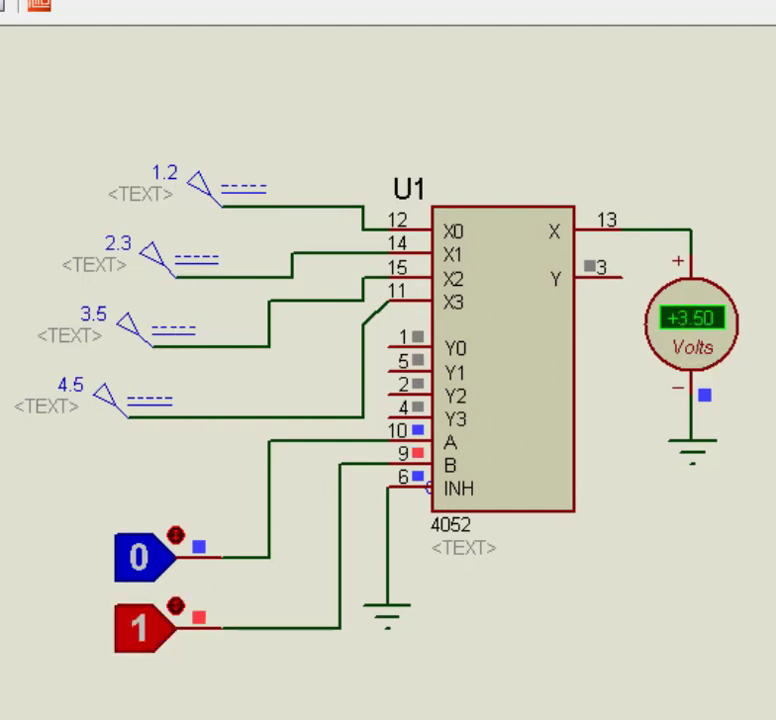
# Step: Set select A to 1 and step B through 0 and 1, ending at A=B=1 with 4.50 V
pyautogui.click(178, 530)
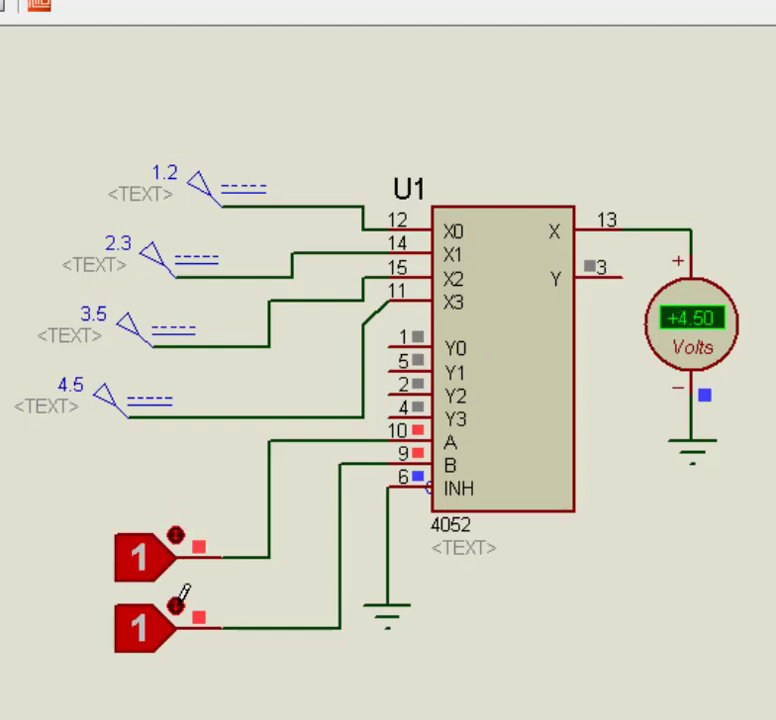
pyautogui.click(180, 602)
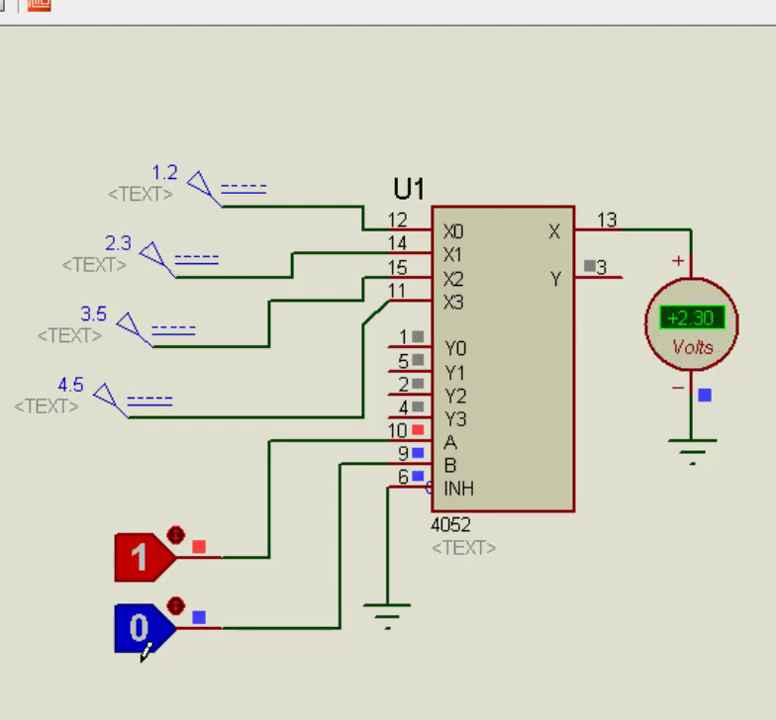
pyautogui.click(178, 602)
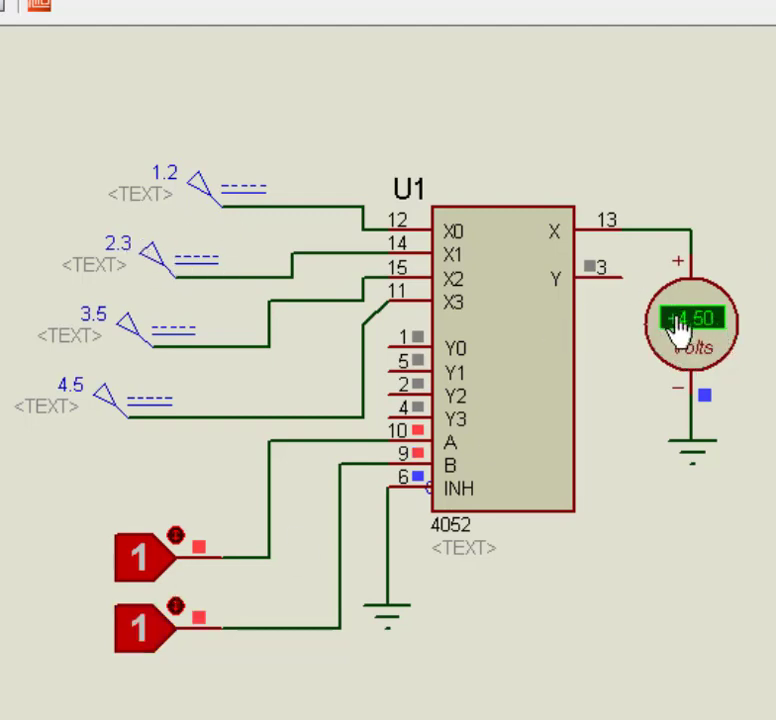